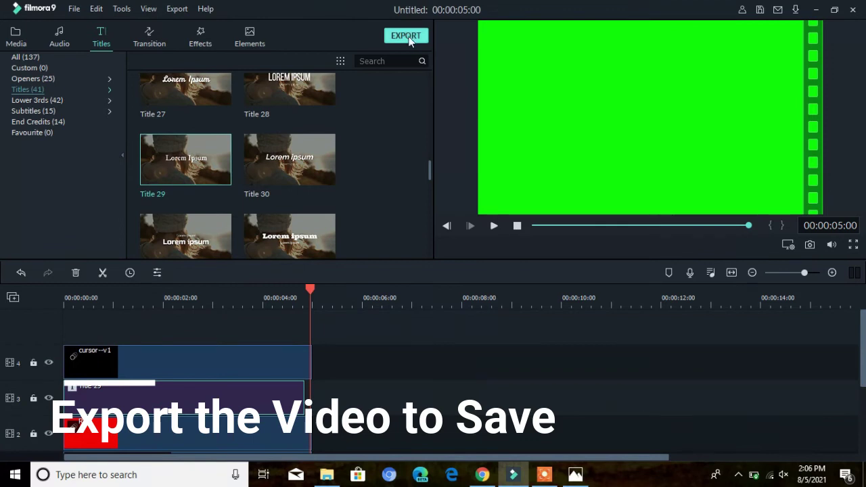
Configure a local MP4 export named SUBSCRIBE NOW with Best quality and 1280x720 resolution.
{"action": "left_click", "coordinate": [408, 38]}
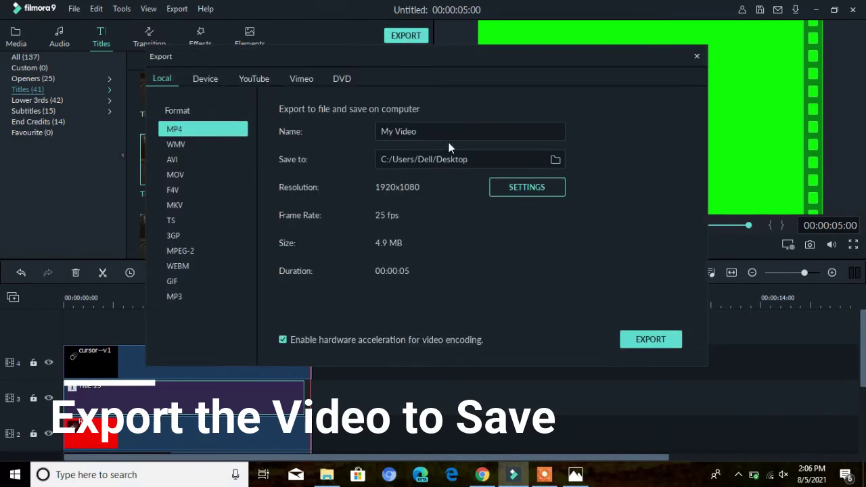
{"action": "left_click_drag", "start_coordinate": [427, 131], "coordinate": [353, 127]}
{"action": "type", "text": "SUBSCRIBE NOW"}
{"action": "left_click", "coordinate": [517, 192]}
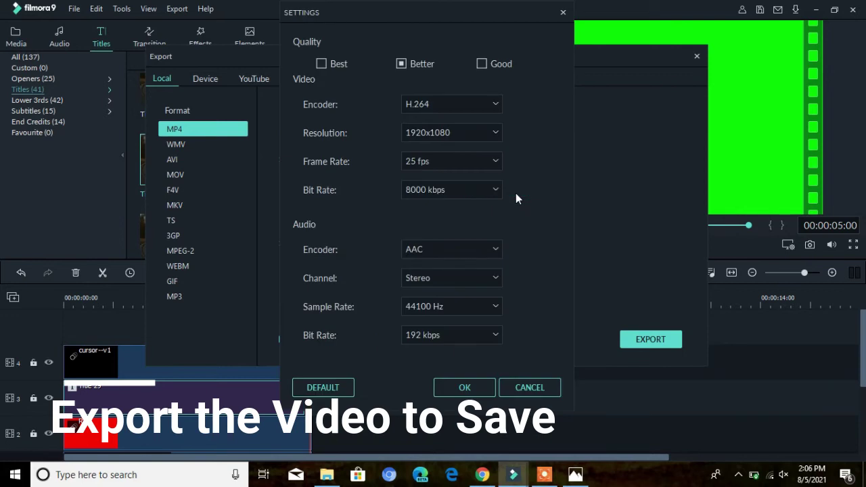
{"action": "left_click", "coordinate": [447, 133]}
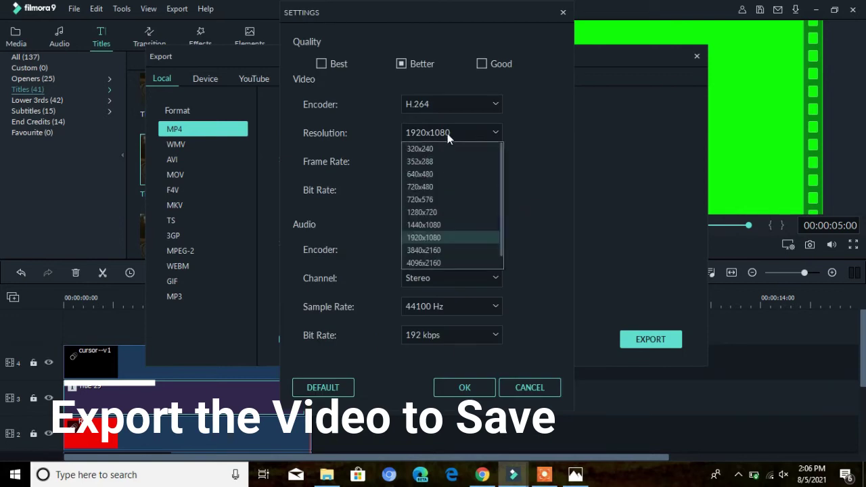
{"action": "left_click", "coordinate": [420, 212]}
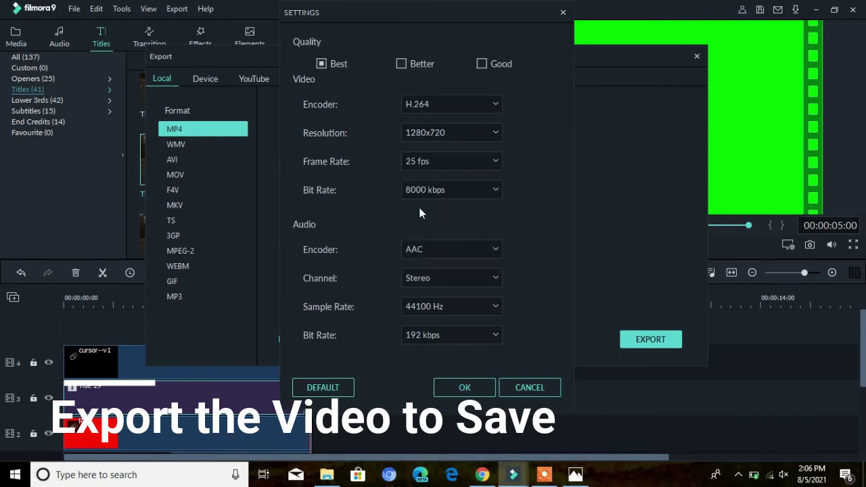
{"action": "left_click", "coordinate": [463, 393]}
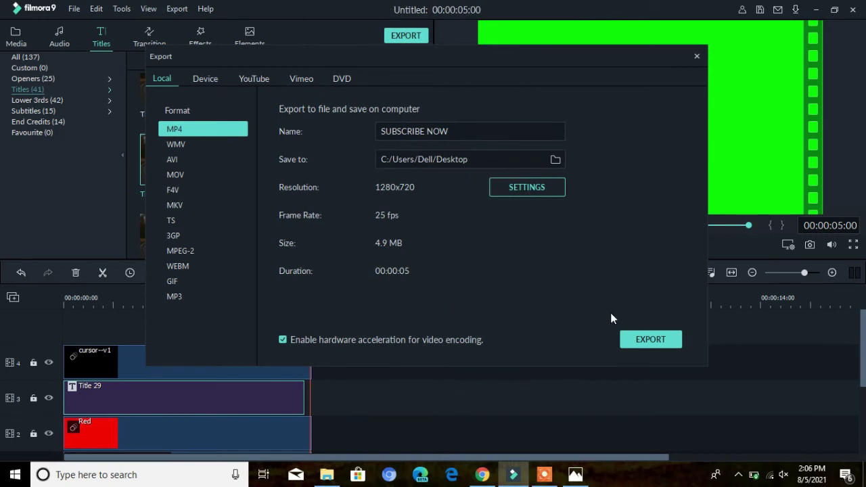
Export the SUBSCRIBE NOW video to the Desktop, then close the export dialogs.
{"action": "left_click", "coordinate": [655, 340]}
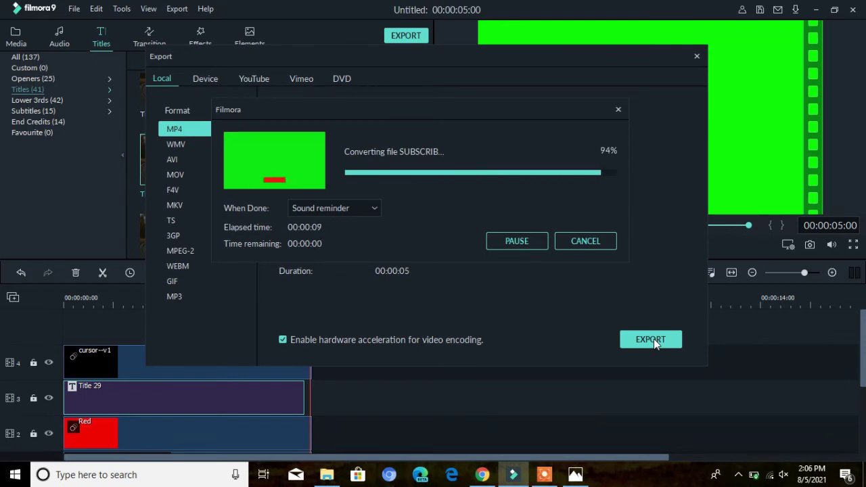
{"action": "left_click", "coordinate": [618, 109]}
{"action": "left_click", "coordinate": [698, 57]}
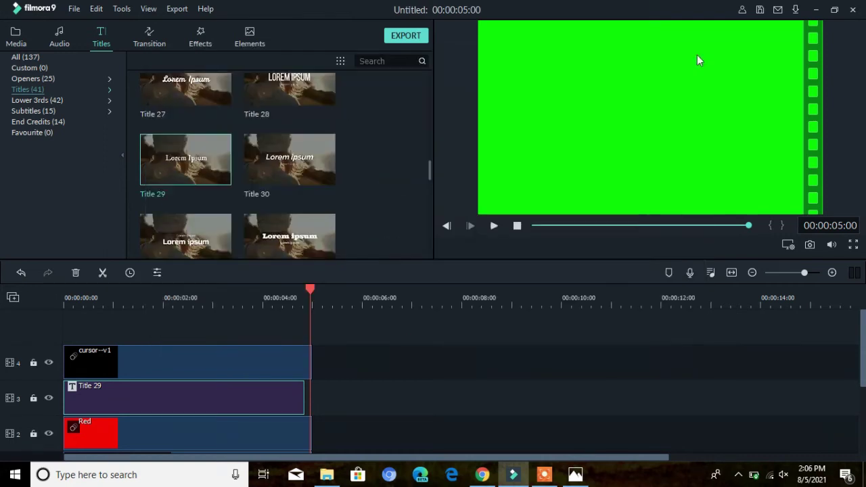
Select all clips on every track and delete them to clear the timeline.
{"action": "scroll", "coordinate": [461, 379], "scroll_direction": "down", "scroll_amount": 3}
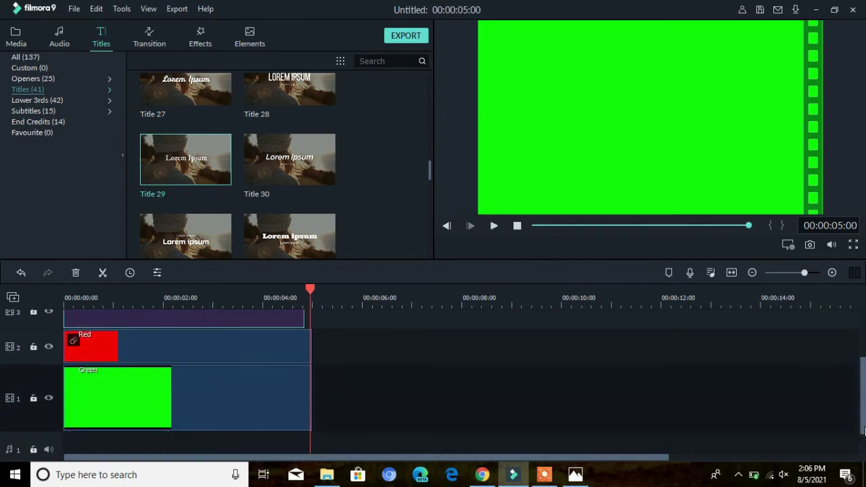
{"action": "left_click_drag", "start_coordinate": [360, 454], "coordinate": [104, 301]}
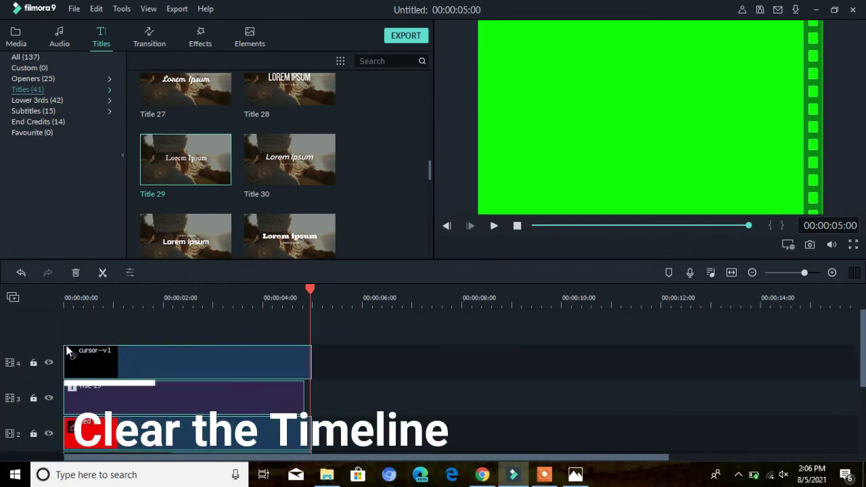
{"action": "right_click", "coordinate": [65, 347]}
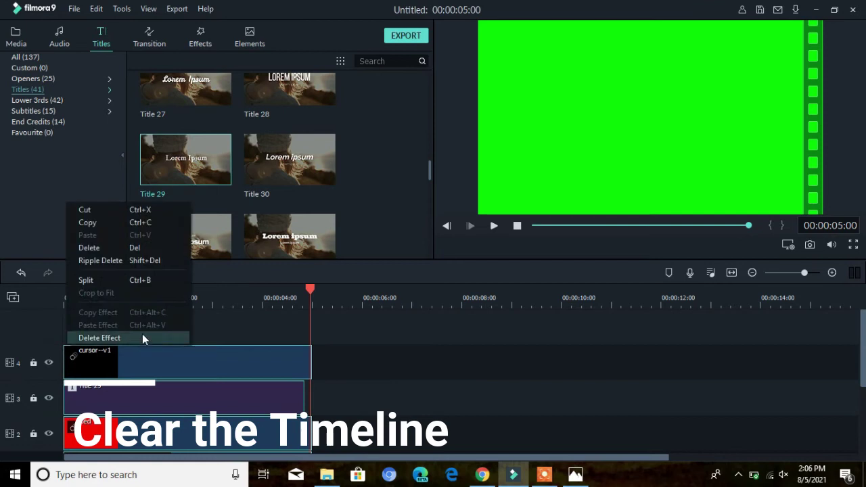
{"action": "left_click", "coordinate": [150, 248]}
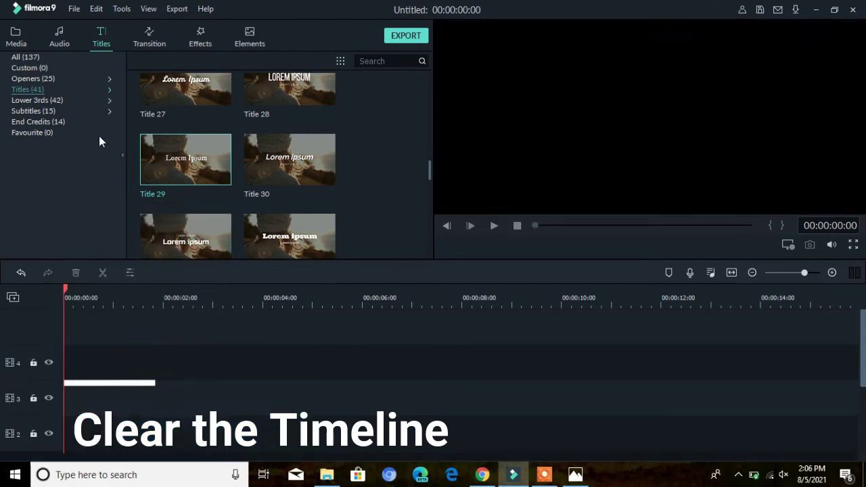
Import the running-man clip named video from the Downloads folder without creating proxy files.
{"action": "left_click", "coordinate": [11, 37]}
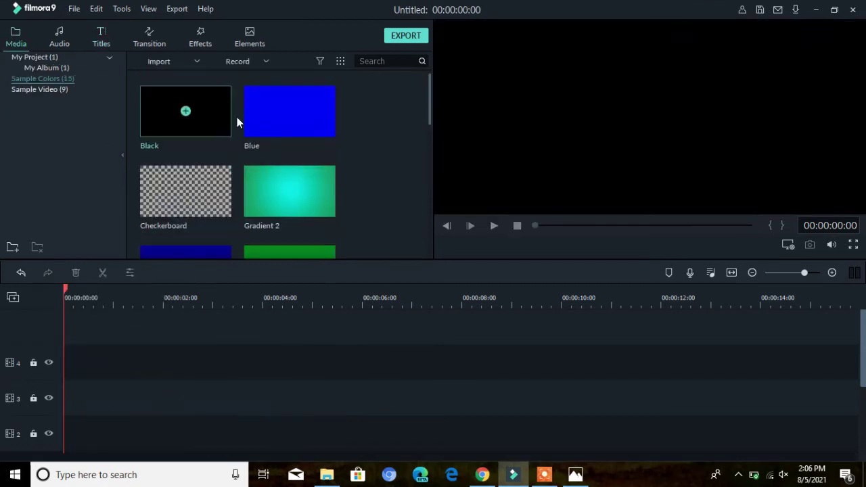
{"action": "left_click", "coordinate": [200, 62]}
{"action": "left_click", "coordinate": [198, 78]}
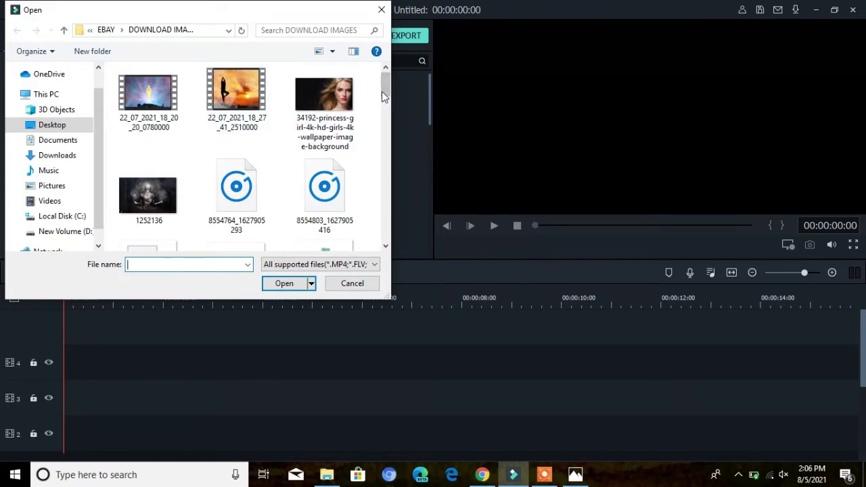
{"action": "left_click_drag", "start_coordinate": [387, 97], "coordinate": [388, 232]}
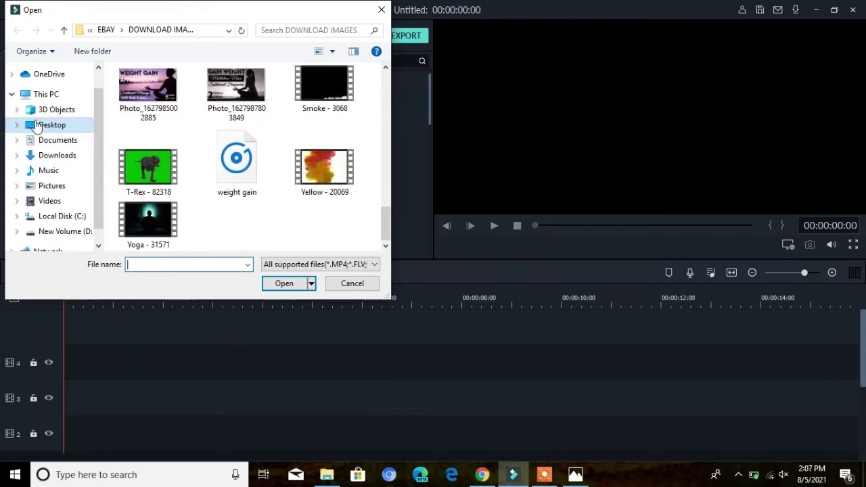
{"action": "left_click", "coordinate": [61, 157]}
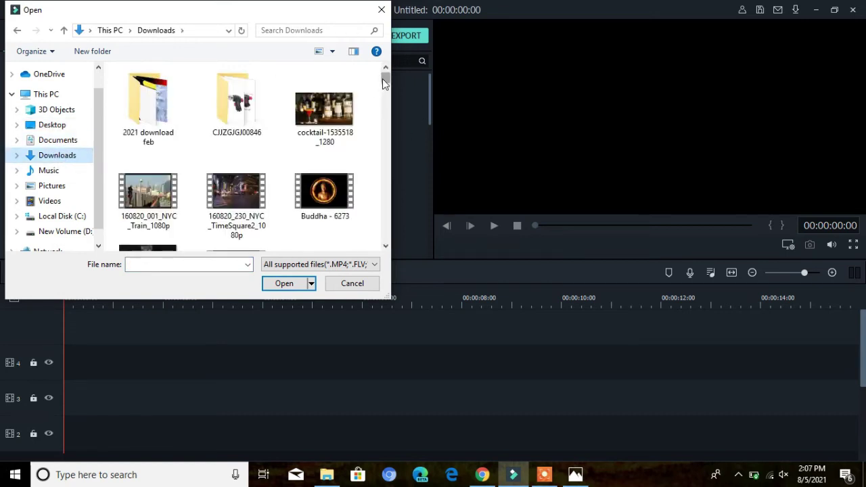
{"action": "left_click_drag", "start_coordinate": [382, 78], "coordinate": [384, 107]}
{"action": "left_click", "coordinate": [236, 90]}
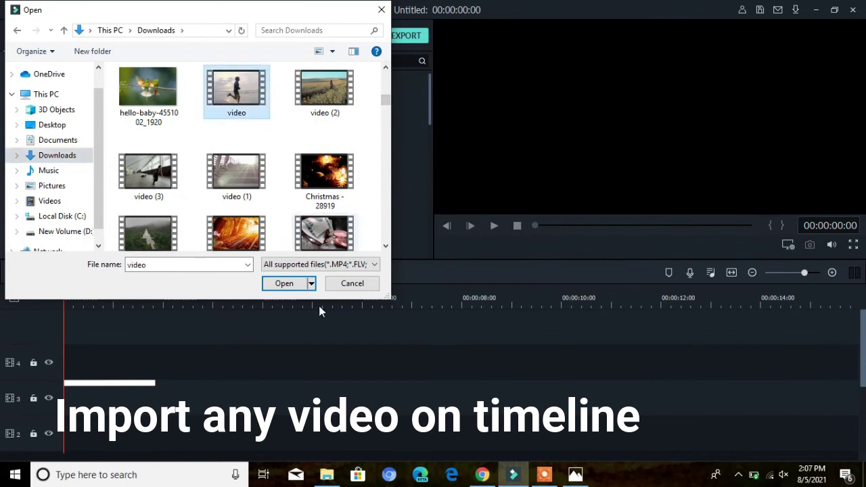
{"action": "left_click", "coordinate": [281, 285]}
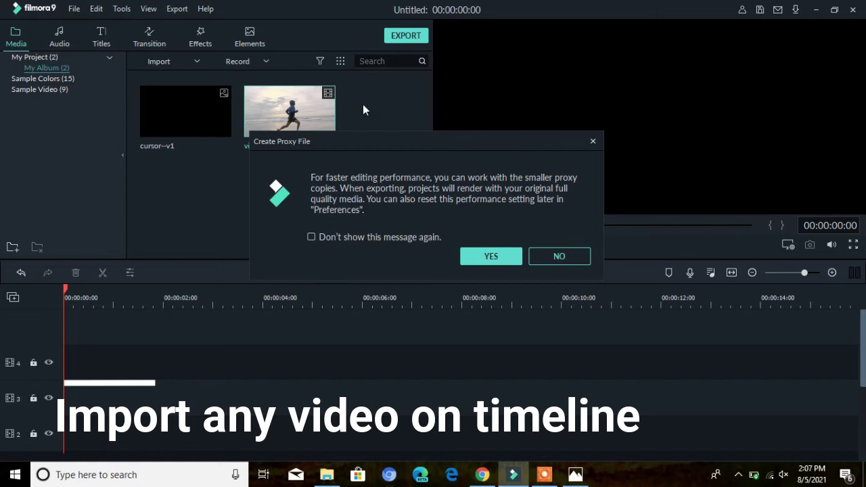
{"action": "left_click", "coordinate": [562, 258]}
Place the running-man clip at the start of video track 1, keeping the current project settings.
{"action": "left_click_drag", "start_coordinate": [315, 130], "coordinate": [48, 440]}
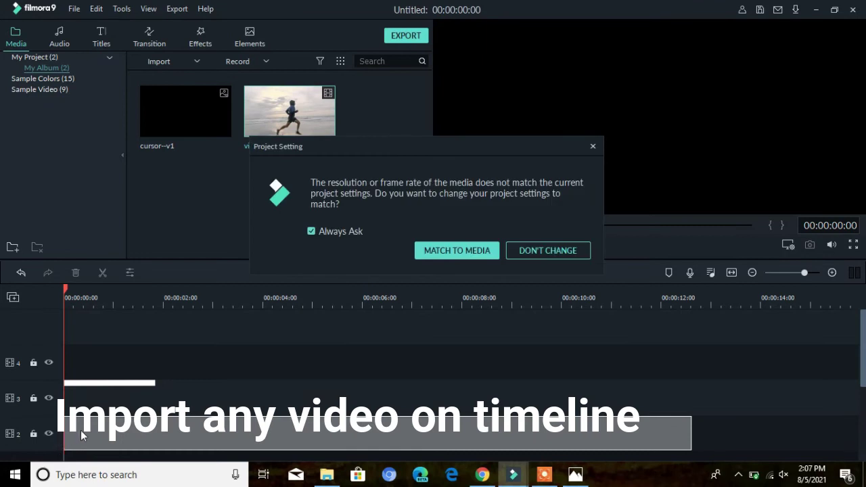
{"action": "left_click", "coordinate": [577, 250]}
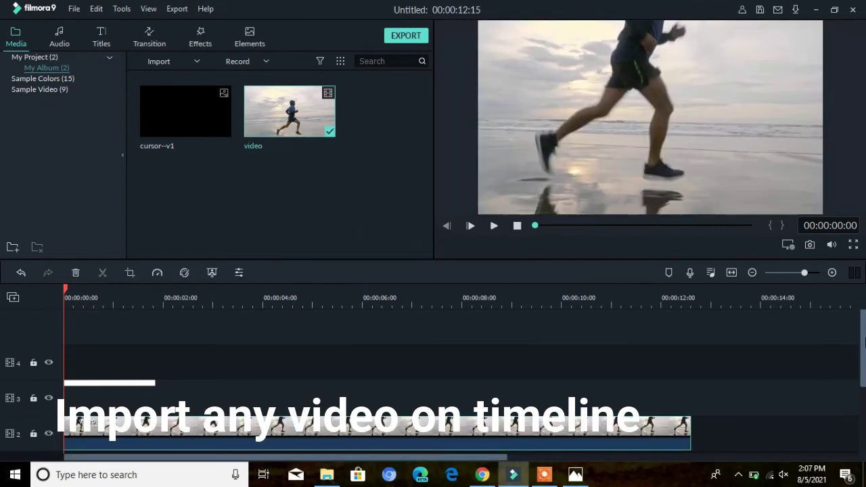
{"action": "scroll", "coordinate": [863, 358], "scroll_direction": "down", "scroll_amount": 3}
{"action": "left_click_drag", "start_coordinate": [499, 352], "coordinate": [488, 401]}
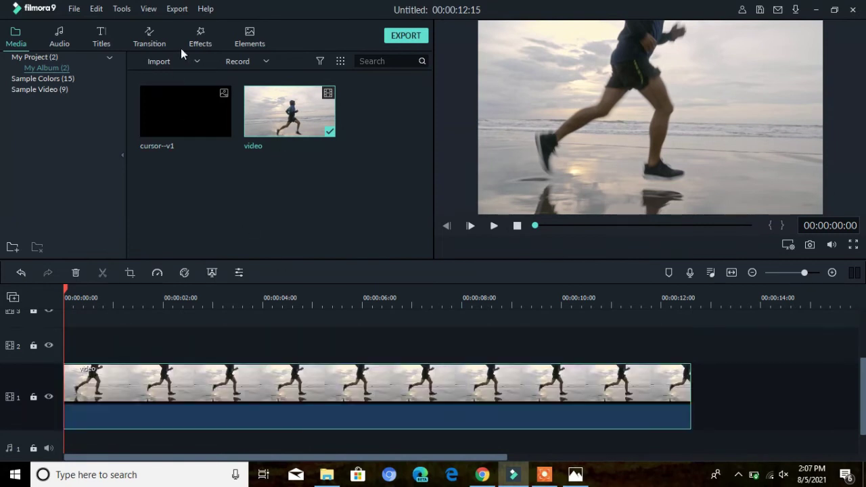
Import the SUBSCRIBE NOW green-screen video from the Desktop into the media library.
{"action": "left_click", "coordinate": [196, 61]}
{"action": "left_click", "coordinate": [188, 80]}
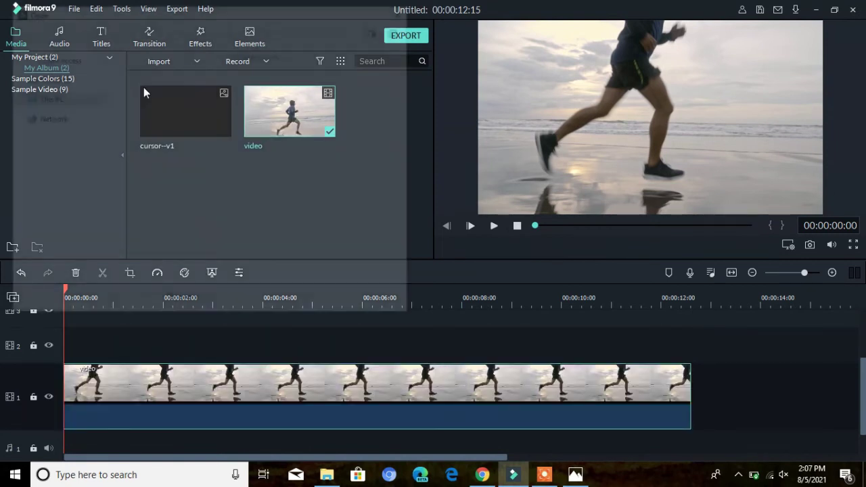
{"action": "left_click", "coordinate": [63, 153]}
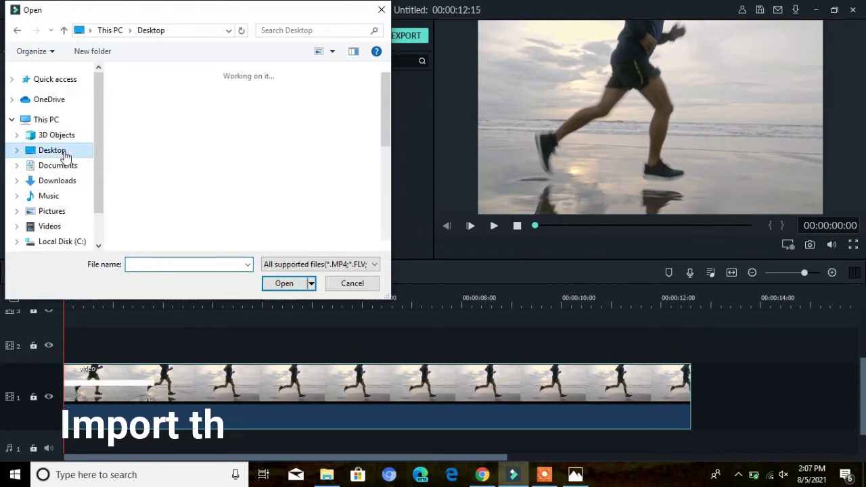
{"action": "left_click_drag", "start_coordinate": [385, 116], "coordinate": [389, 198]}
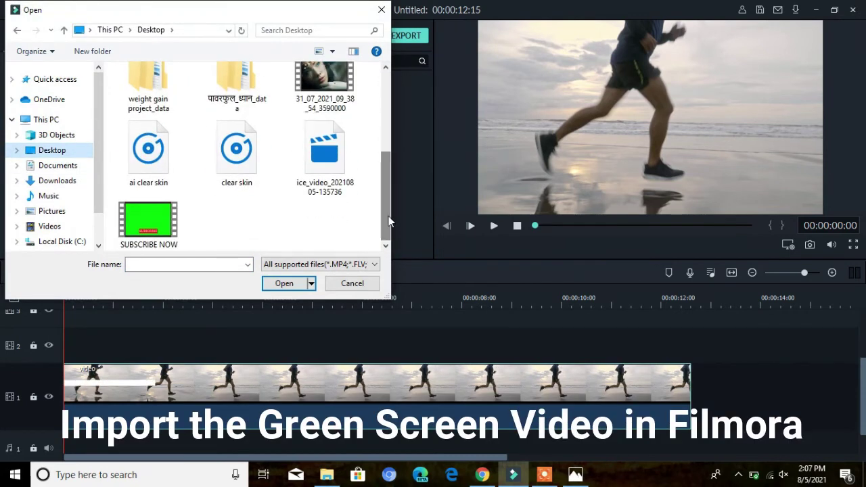
{"action": "left_click", "coordinate": [148, 226]}
{"action": "left_click", "coordinate": [291, 283]}
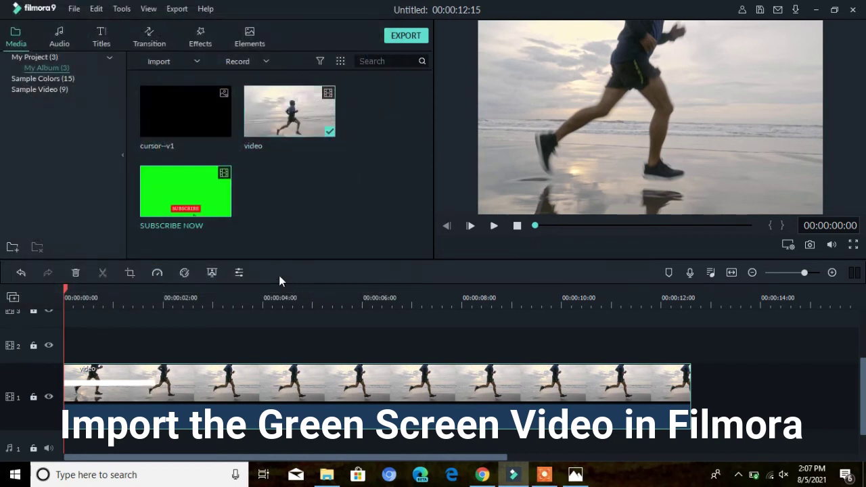
Place the SUBSCRIBE NOW clip on video track 2, starting at about 2 seconds, and dismiss the battery warning.
{"action": "left_click_drag", "start_coordinate": [220, 195], "coordinate": [81, 342]}
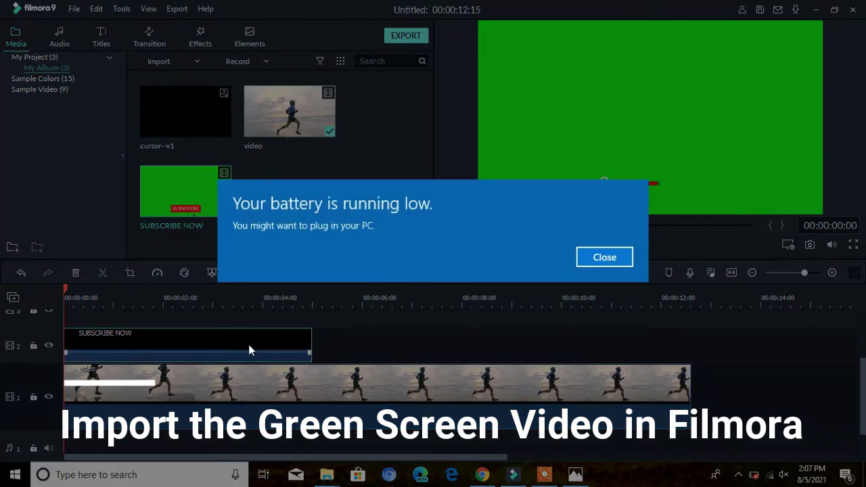
{"action": "left_click", "coordinate": [604, 257]}
{"action": "left_click_drag", "start_coordinate": [282, 342], "coordinate": [380, 355]}
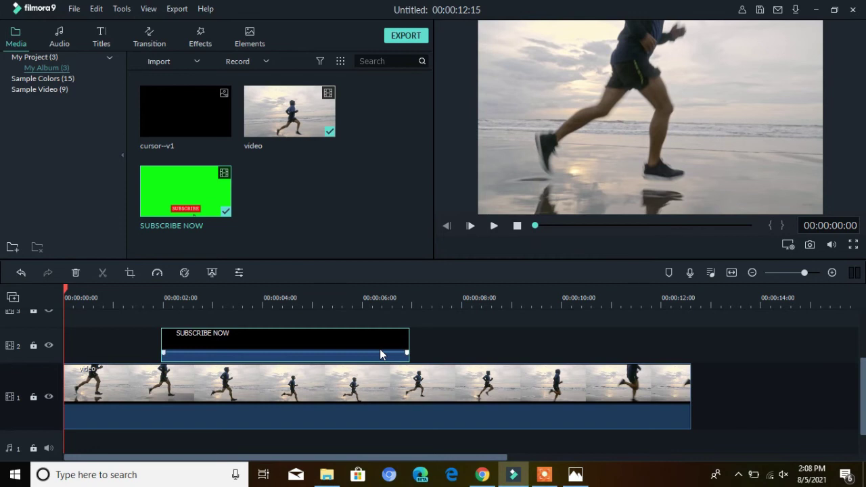
Play back the section with the green-screen clip and position the playhead at 00:00:03:07.
{"action": "key", "text": "space"}
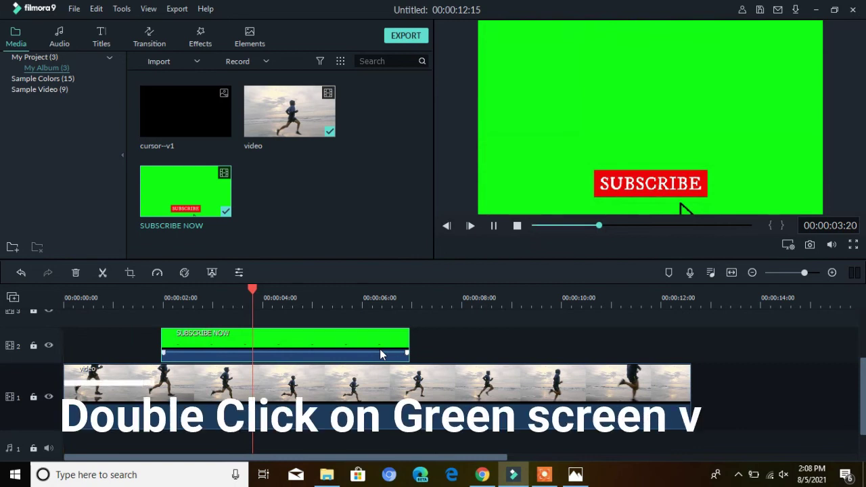
{"action": "key", "text": "space"}
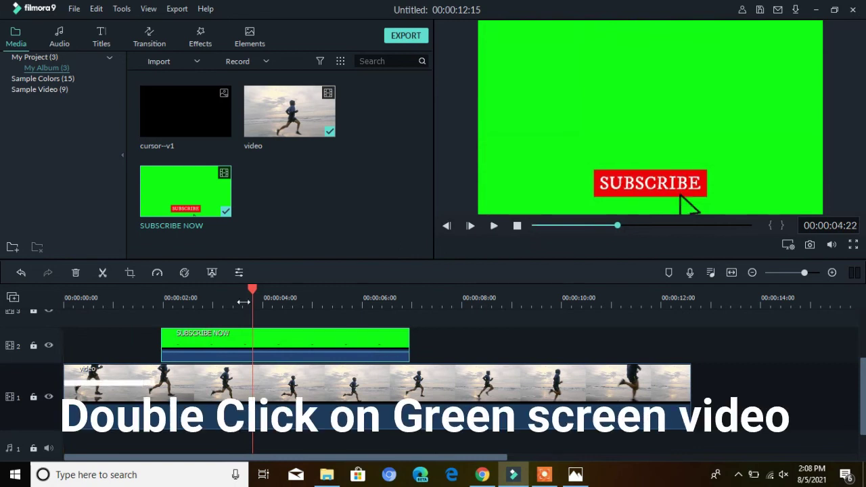
{"action": "left_click_drag", "start_coordinate": [252, 289], "coordinate": [230, 332]}
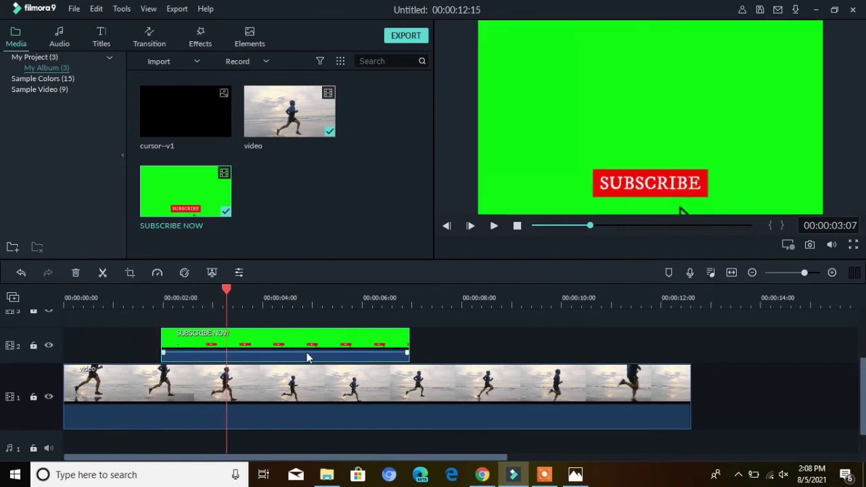
Enable Chroma Key with the green key colour on the SUBSCRIBE NOW clip and apply it.
{"action": "double_click", "coordinate": [274, 338]}
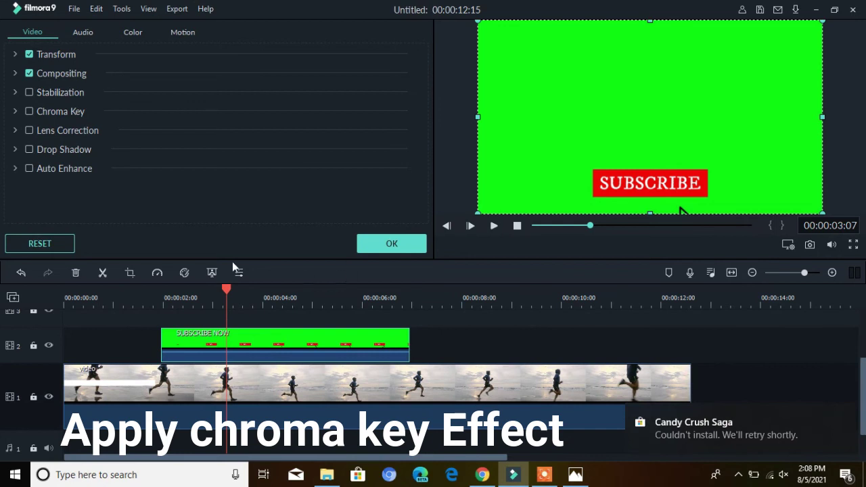
{"action": "left_click", "coordinate": [28, 112]}
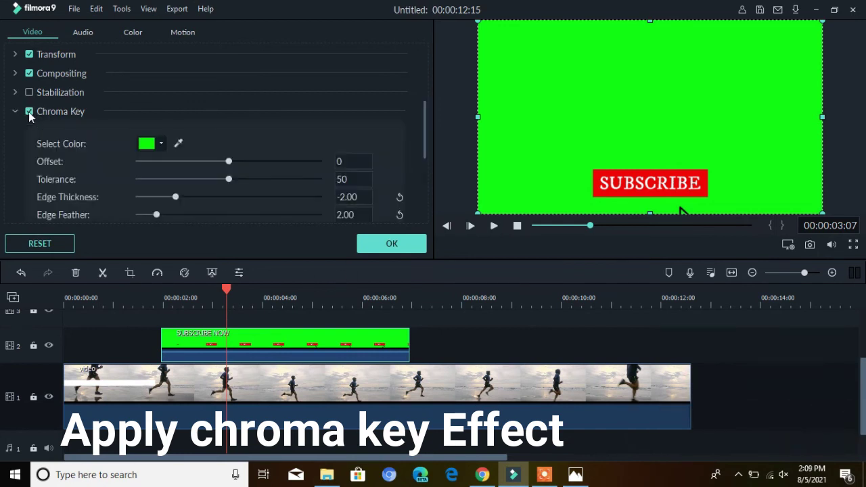
{"action": "left_click", "coordinate": [392, 244]}
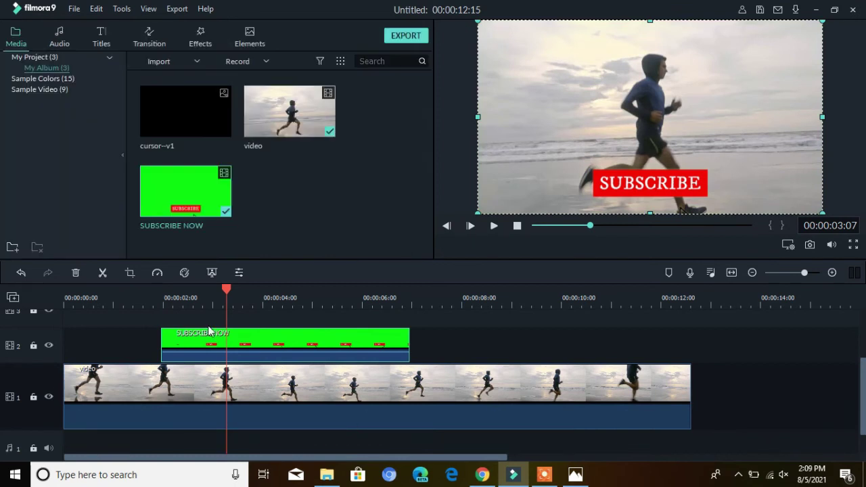
Preview the keyed overlay at 00:00:05:10, view the export options, and close them without exporting.
{"action": "left_click_drag", "start_coordinate": [226, 287], "coordinate": [333, 364]}
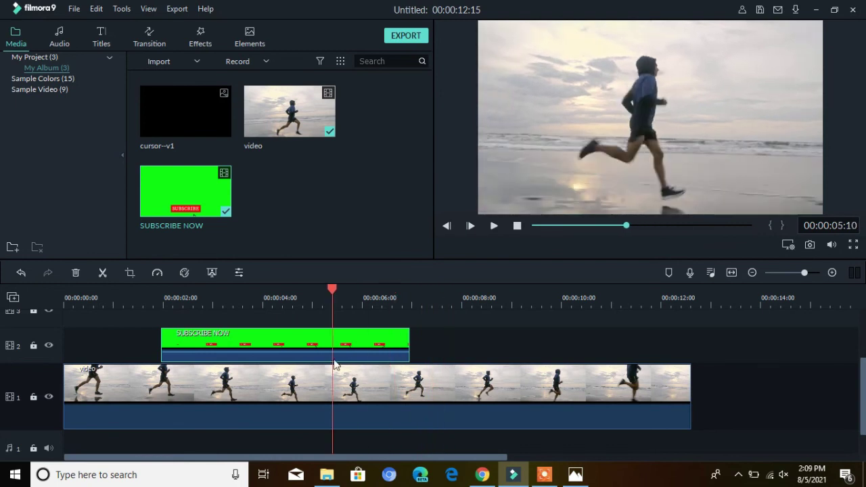
{"action": "left_click", "coordinate": [406, 36]}
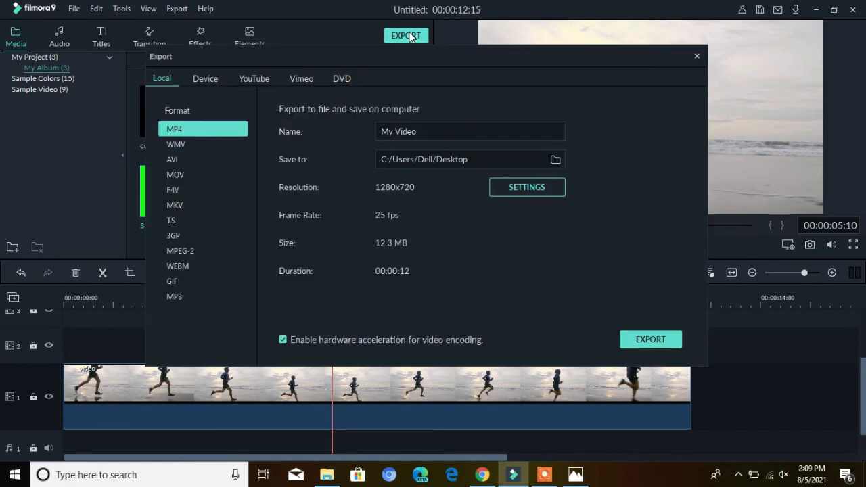
{"action": "left_click", "coordinate": [698, 56]}
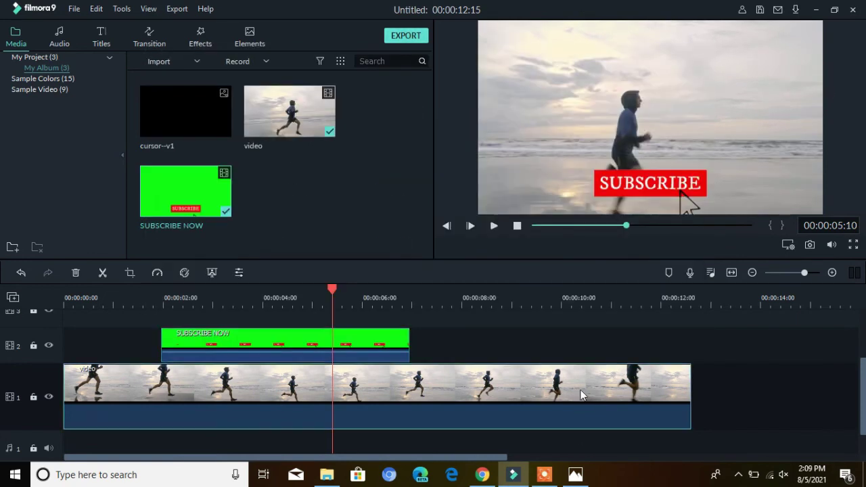
Trim the end of the video clip on track 1 to 00:00:08:01 and export the project to the Desktop as an MP4 named "custom subscribe button".
{"action": "left_click_drag", "start_coordinate": [442, 396], "coordinate": [463, 392]}
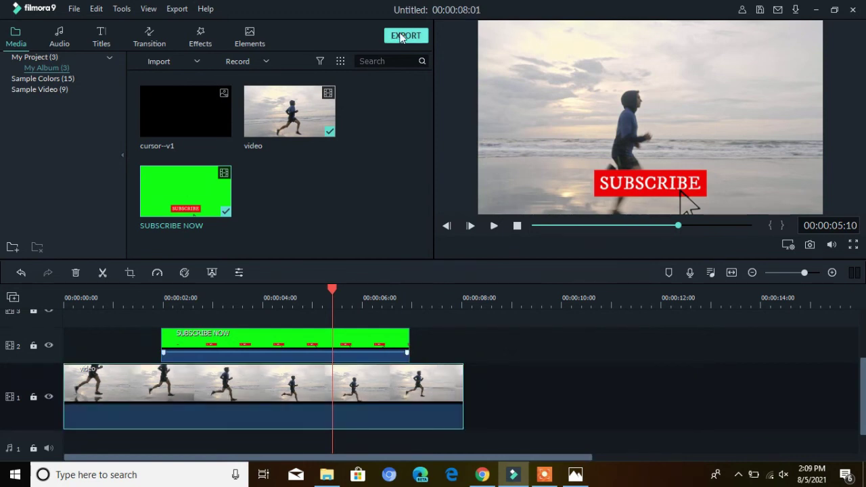
{"action": "left_click", "coordinate": [404, 36]}
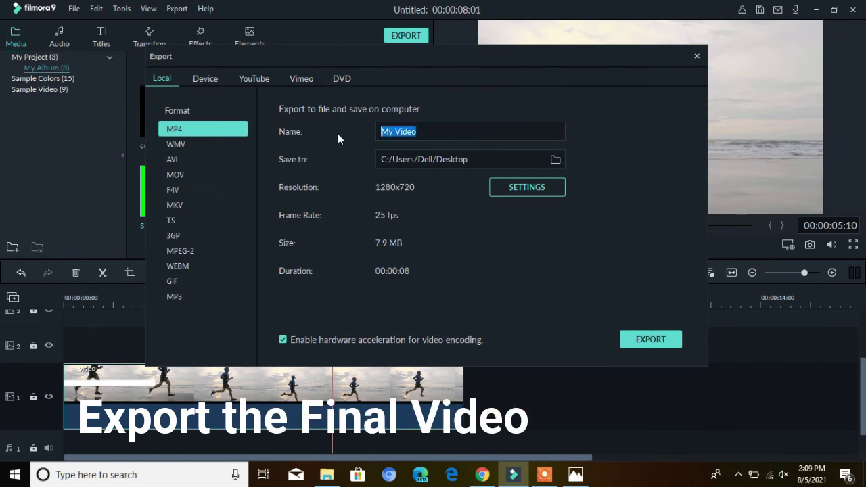
{"action": "type", "text": "custom subscribe button"}
{"action": "left_click", "coordinate": [548, 161]}
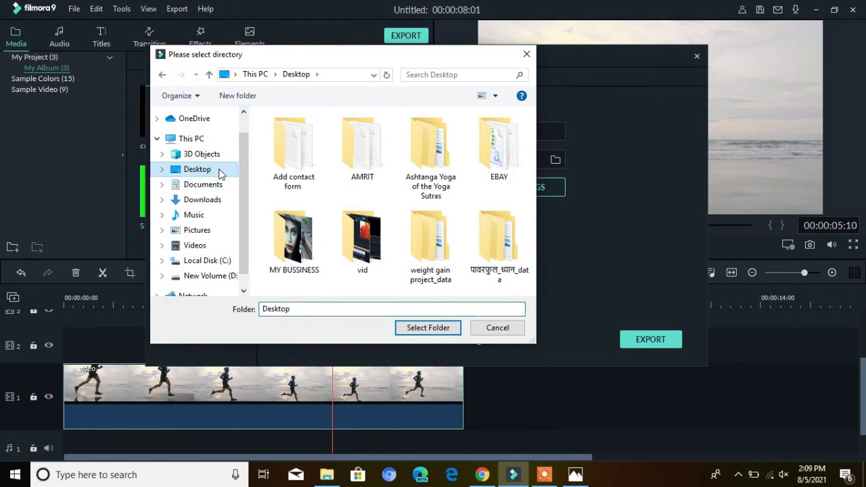
{"action": "left_click", "coordinate": [427, 328]}
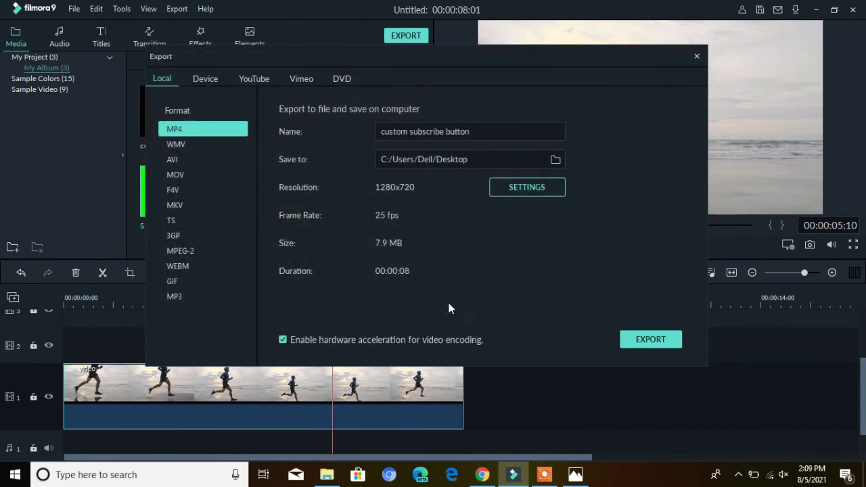
{"action": "left_click", "coordinate": [648, 339]}
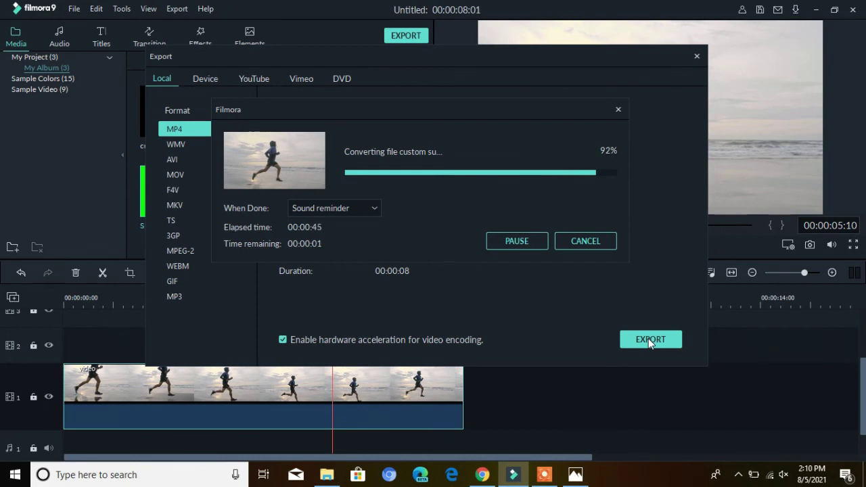
{"action": "left_click", "coordinate": [619, 109]}
{"action": "left_click", "coordinate": [697, 58]}
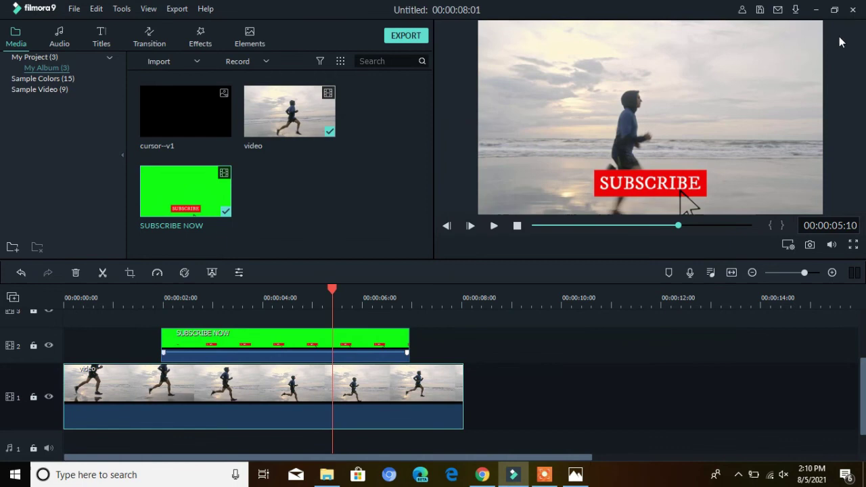
Minimize the open windows and open the exported "custom subscribe button" video from the desktop to watch it.
{"action": "left_click", "coordinate": [816, 11]}
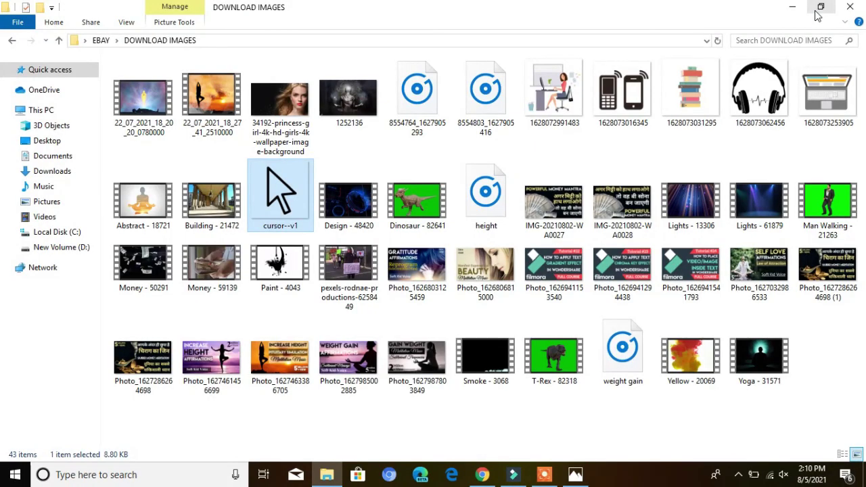
{"action": "left_click", "coordinate": [800, 10]}
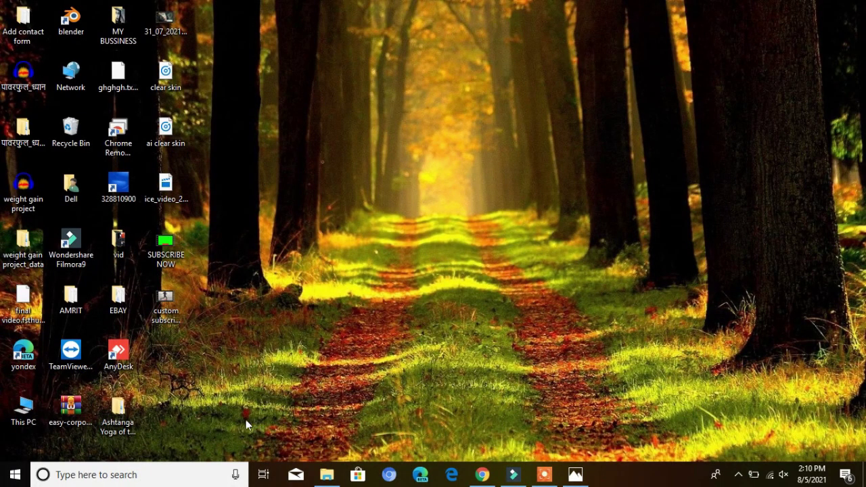
{"action": "double_click", "coordinate": [174, 306]}
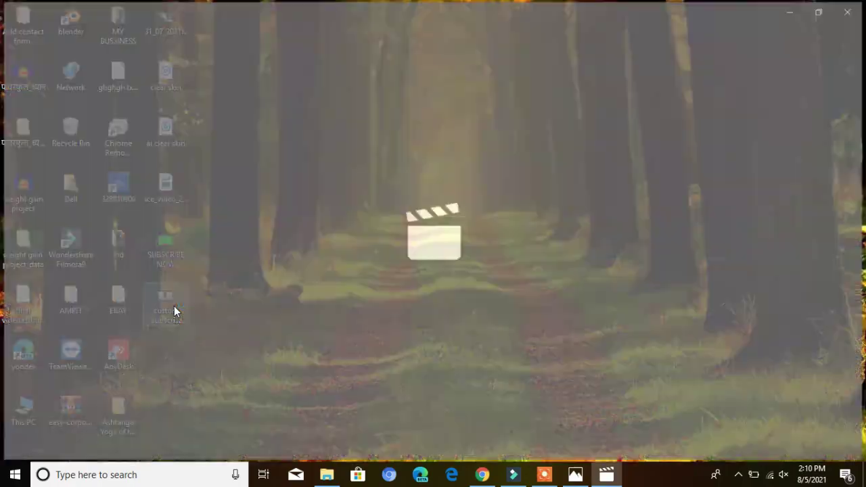